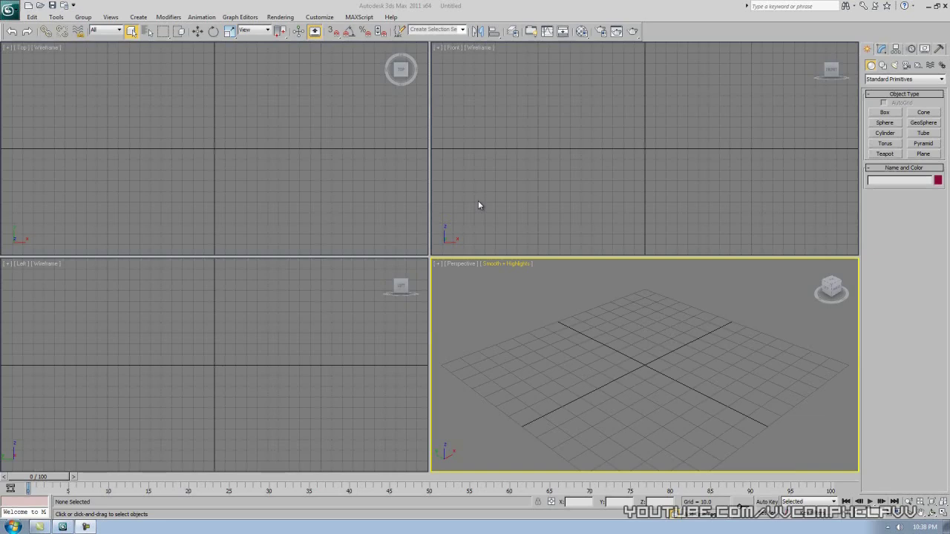
- Create a box about 98.84 long, 121.114 wide and 112.761 tall in the Top viewport
{"action": "left_click", "coordinate": [884, 112]}
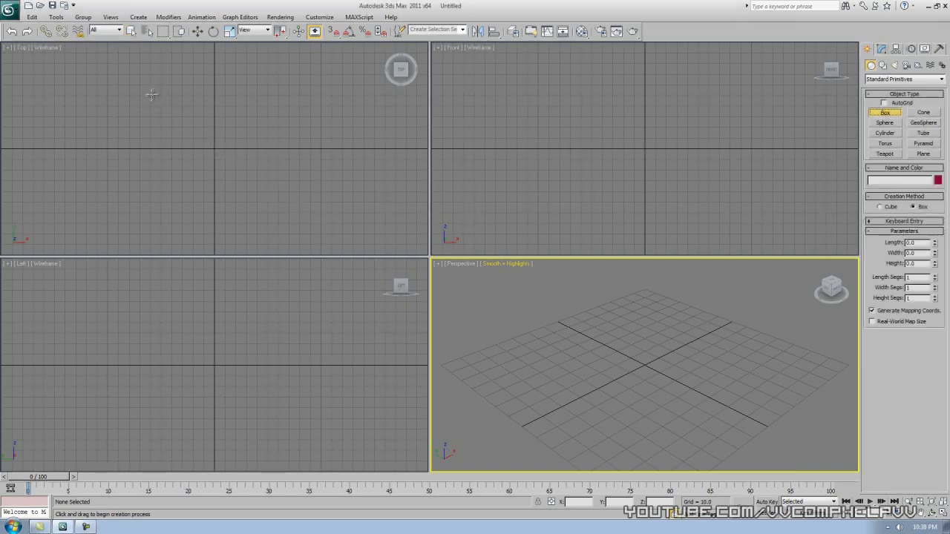
{"action": "left_click_drag", "start_coordinate": [149, 95], "coordinate": [278, 201]}
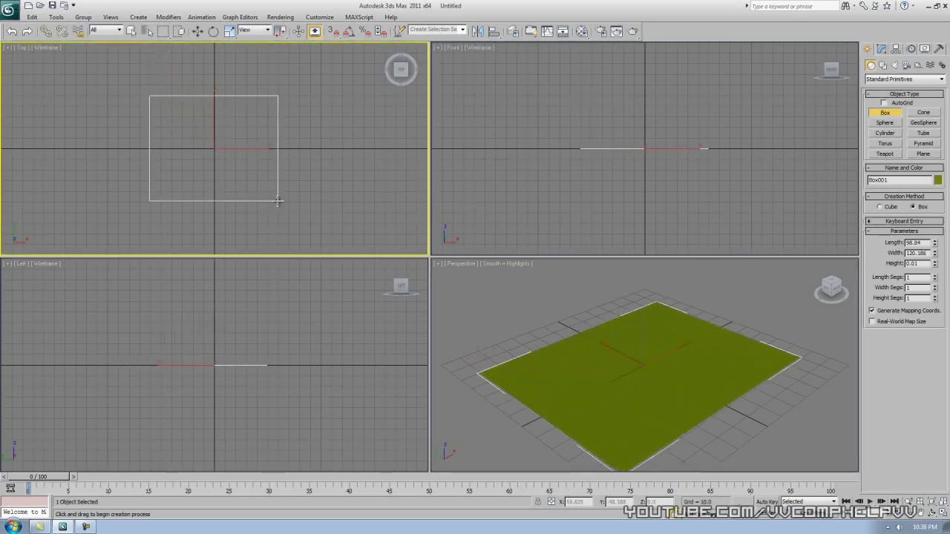
{"action": "left_click", "coordinate": [256, 80]}
{"action": "key", "text": "ctrl+shift+z"}
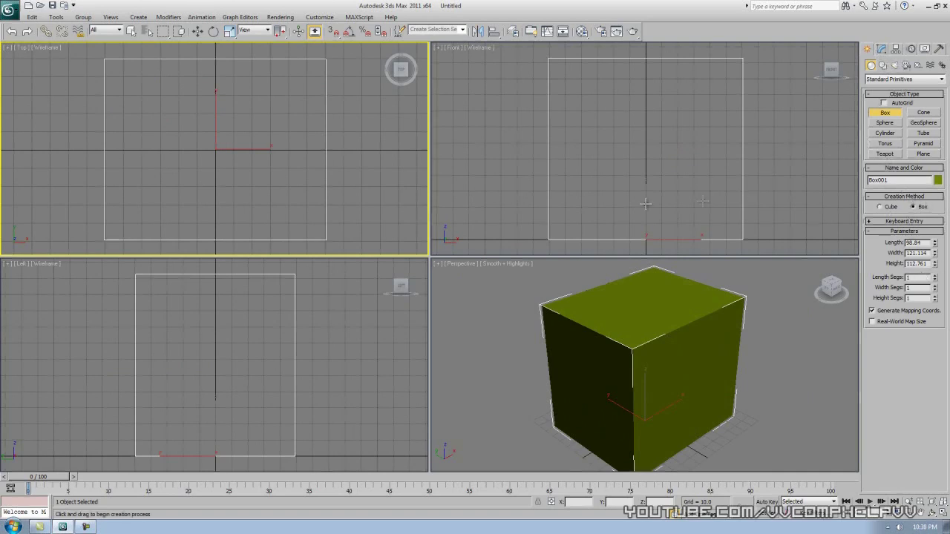
{"action": "left_click", "coordinate": [596, 128]}
- Set the box's Length and Width to 60 in the Modify panel
{"action": "right_click", "coordinate": [521, 134]}
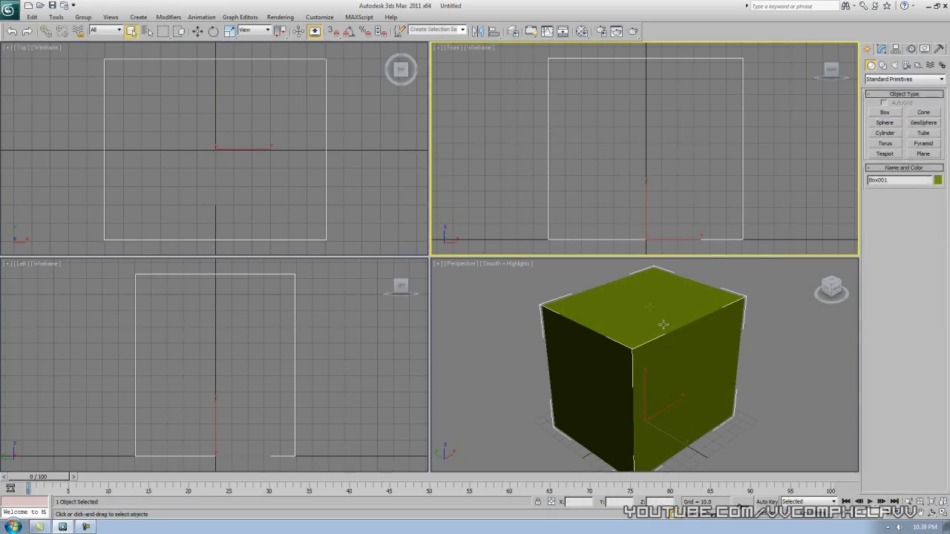
{"action": "left_click", "coordinate": [709, 341]}
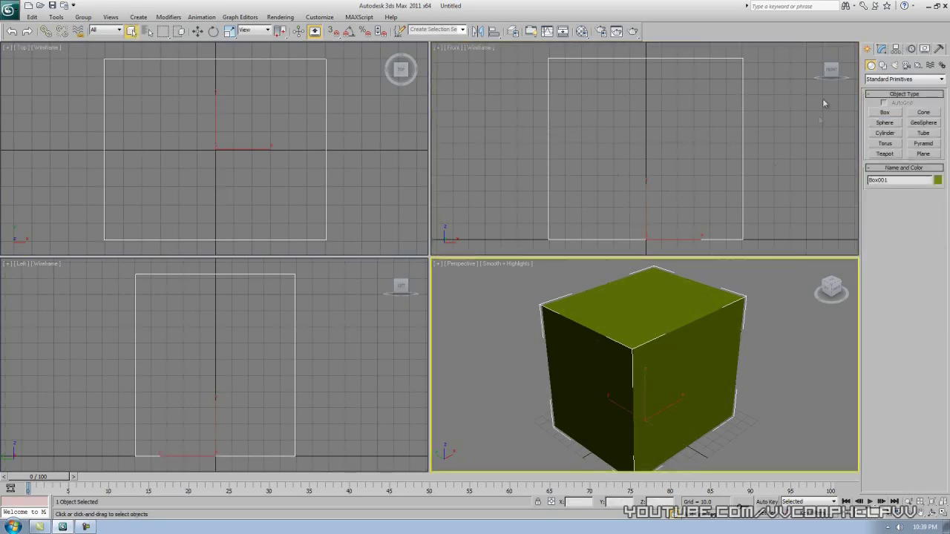
{"action": "left_click", "coordinate": [882, 49]}
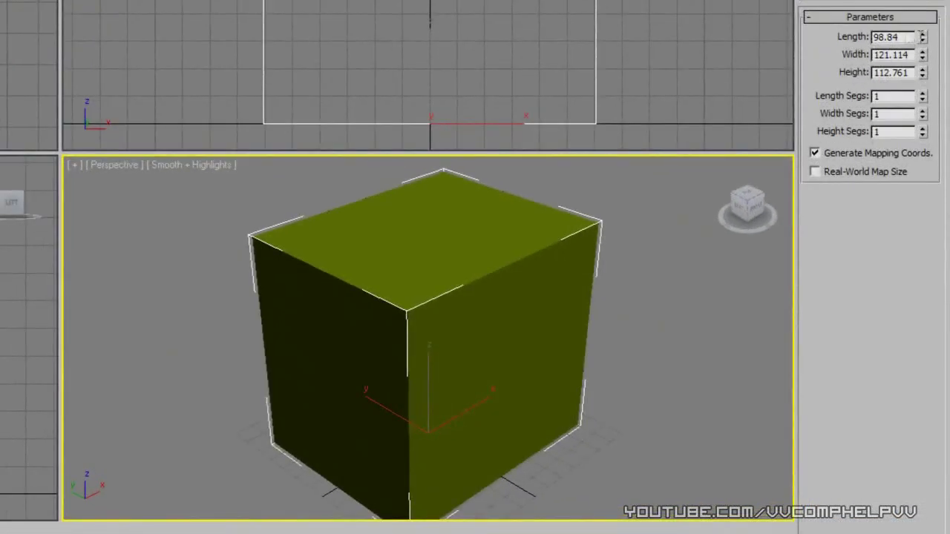
{"action": "left_click_drag", "start_coordinate": [923, 37], "coordinate": [922, 78]}
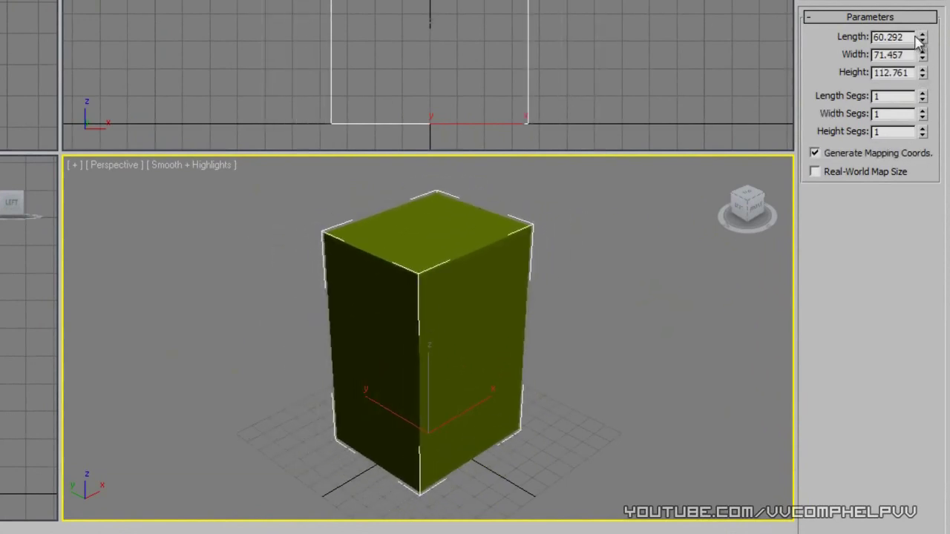
{"action": "left_click_drag", "start_coordinate": [912, 37], "coordinate": [837, 41]}
{"action": "type", "text": "60"}
{"action": "key", "text": "Tab"}
{"action": "type", "text": "60"}
{"action": "key", "text": "Return"}
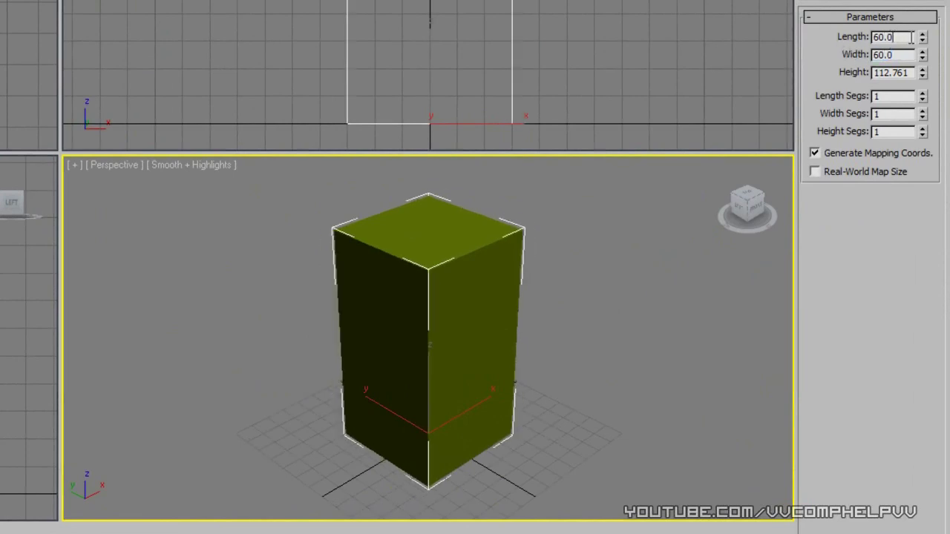
- Re-enter Length as 60 and stretch the Height to 213.118, then zoom extents
{"action": "left_click_drag", "start_coordinate": [911, 37], "coordinate": [830, 50]}
{"action": "type", "text": "50"}
{"action": "key", "text": "Return"}
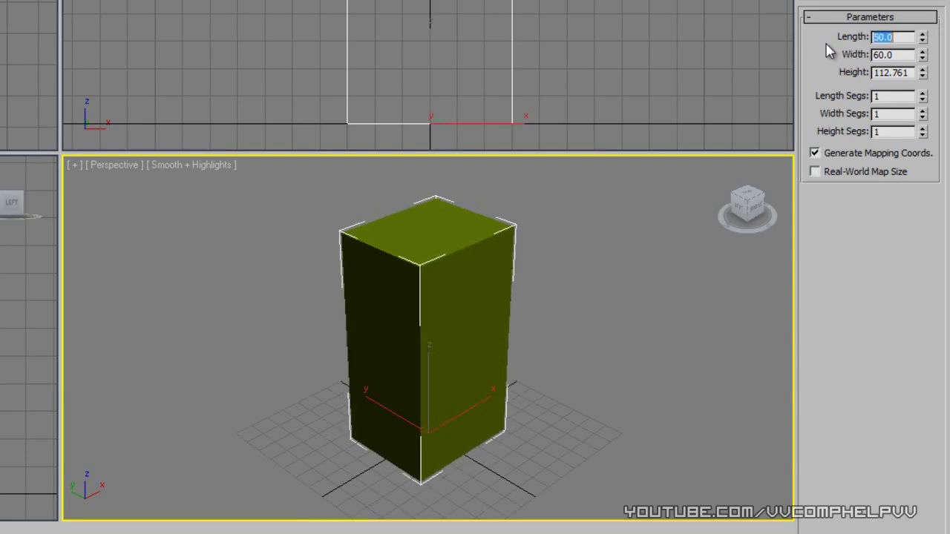
{"action": "type", "text": "60"}
{"action": "key", "text": "Return"}
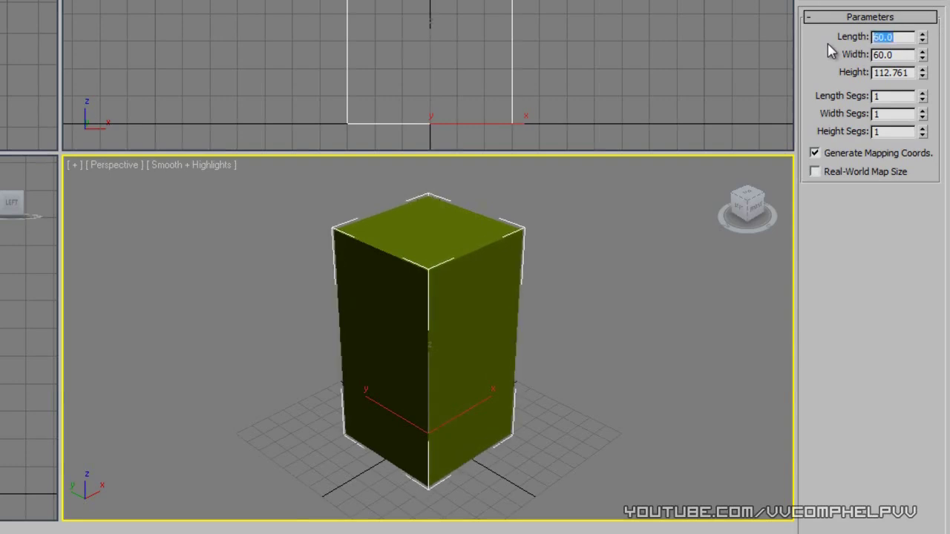
{"action": "left_click_drag", "start_coordinate": [923, 72], "coordinate": [922, 50]}
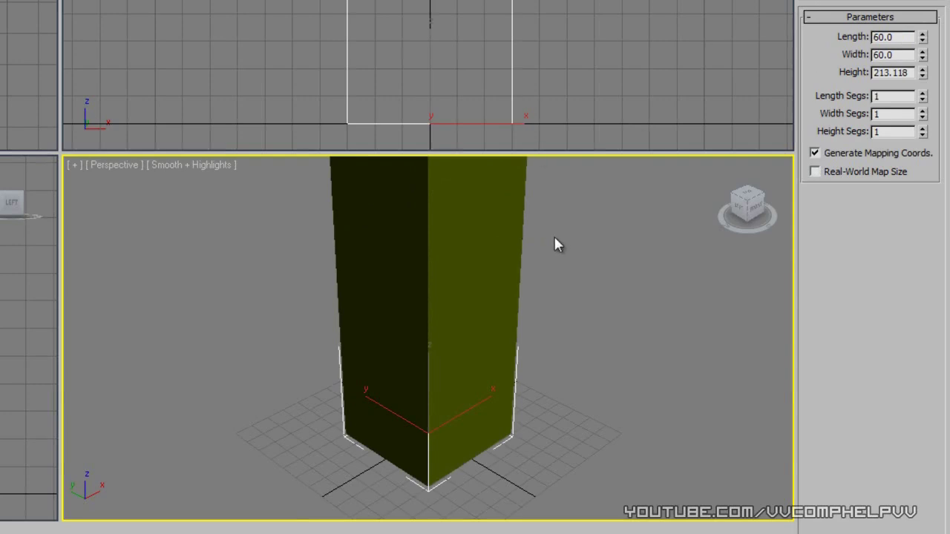
{"action": "key", "text": "z"}
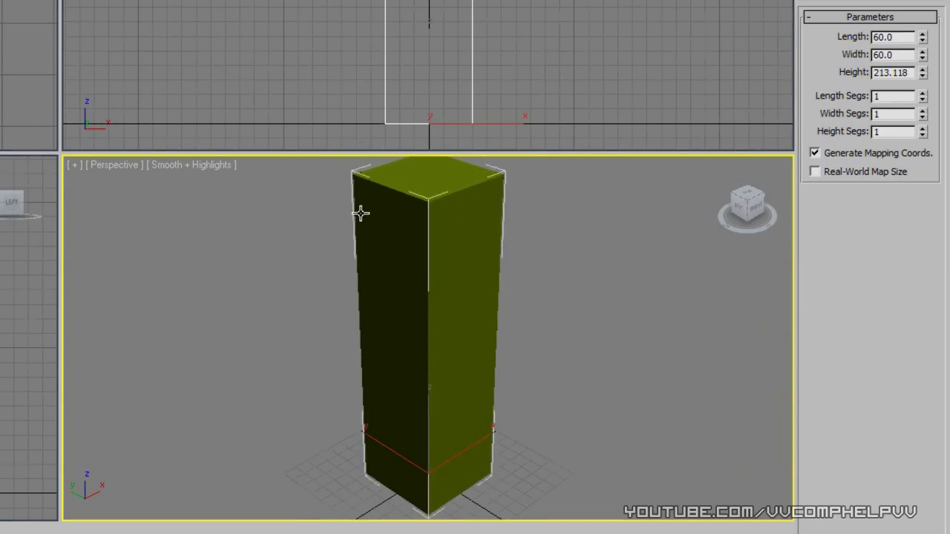
- Show edged faces, set Height Segs to 17, and maximize the Perspective view
{"action": "key", "text": "j"}
{"action": "key", "text": "F4"}
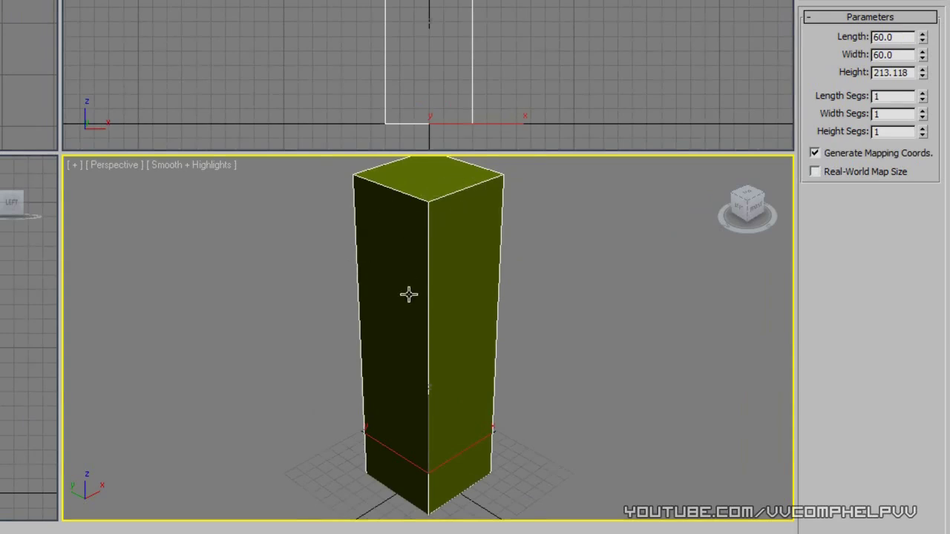
{"action": "left_click_drag", "start_coordinate": [922, 99], "coordinate": [934, 10]}
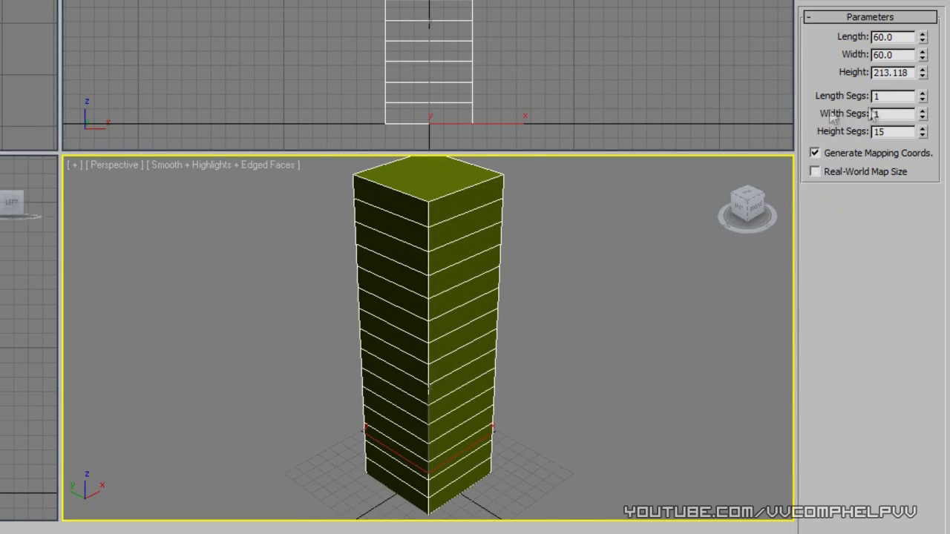
{"action": "left_click", "coordinate": [922, 128]}
{"action": "left_click", "coordinate": [923, 128]}
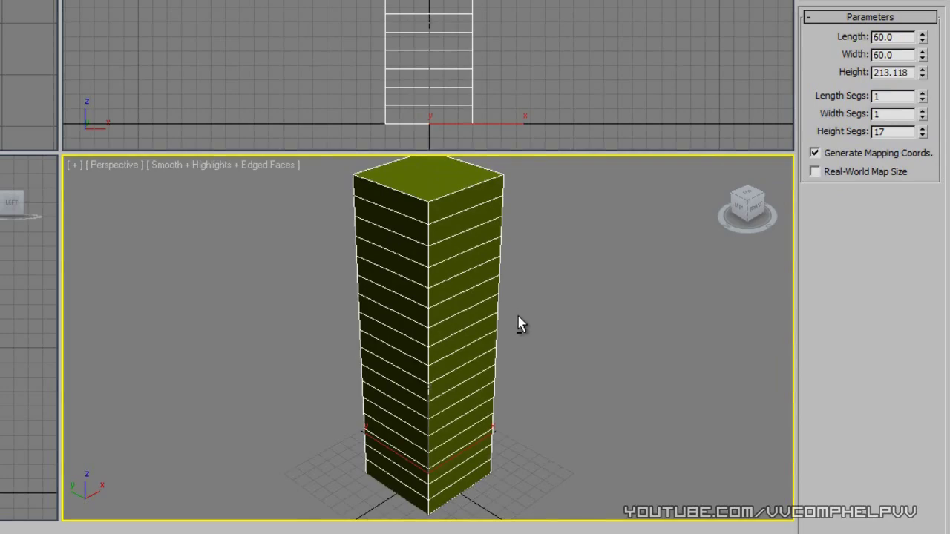
{"action": "key", "text": "alt+w"}
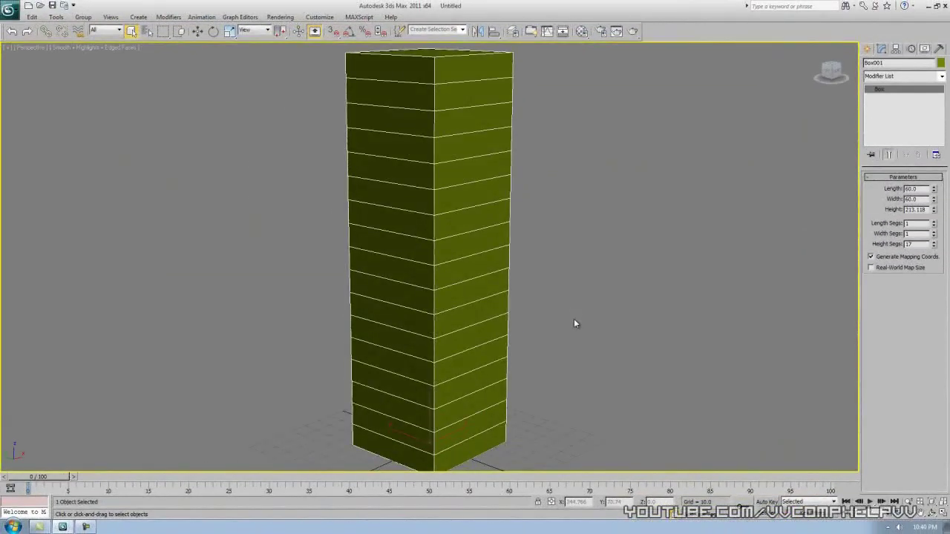
- Orbit around the pillar and browse the Modifier List to pick Bend
{"action": "scroll", "coordinate": [574, 323], "scroll_direction": "down", "scroll_amount": 5}
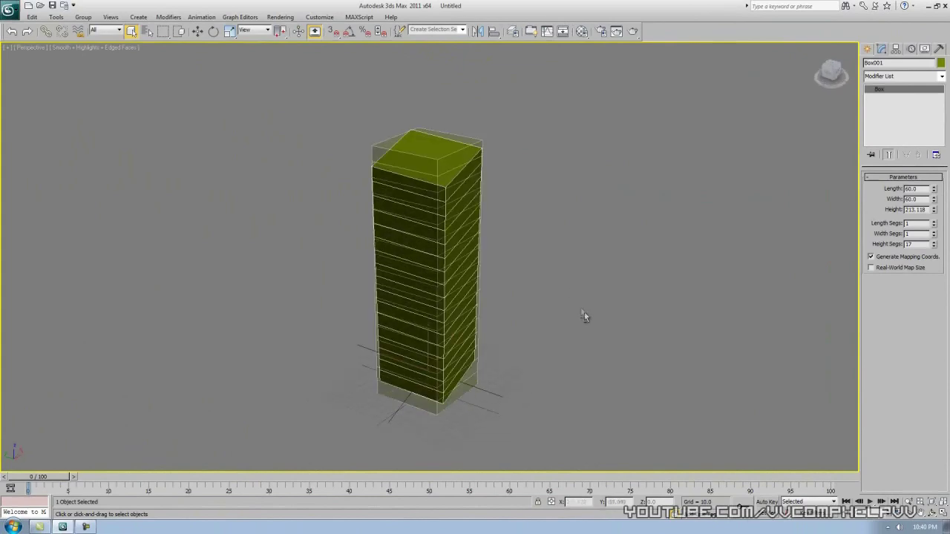
{"action": "mouse_move", "coordinate": [584, 317]}
{"action": "middle_mouse_down", "text": "alt"}
{"action": "mouse_move", "coordinate": [561, 250]}
{"action": "mouse_move", "coordinate": [556, 329]}
{"action": "mouse_move", "coordinate": [605, 294]}
{"action": "mouse_move", "coordinate": [576, 346]}
{"action": "mouse_move", "coordinate": [512, 310]}
{"action": "mouse_move", "coordinate": [534, 303]}
{"action": "middle_mouse_up", "text": "alt"}
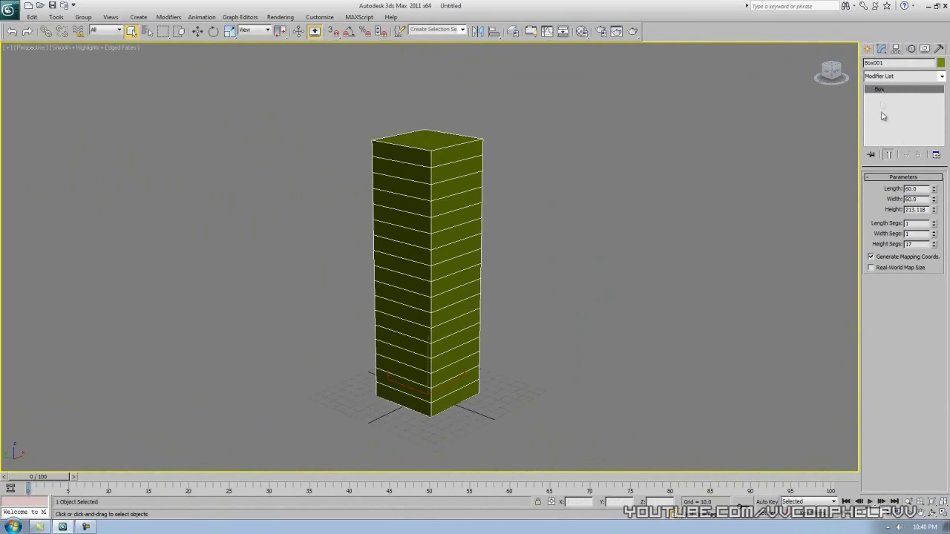
{"action": "left_click", "coordinate": [941, 76]}
{"action": "left_click_drag", "start_coordinate": [943, 96], "coordinate": [940, 320]}
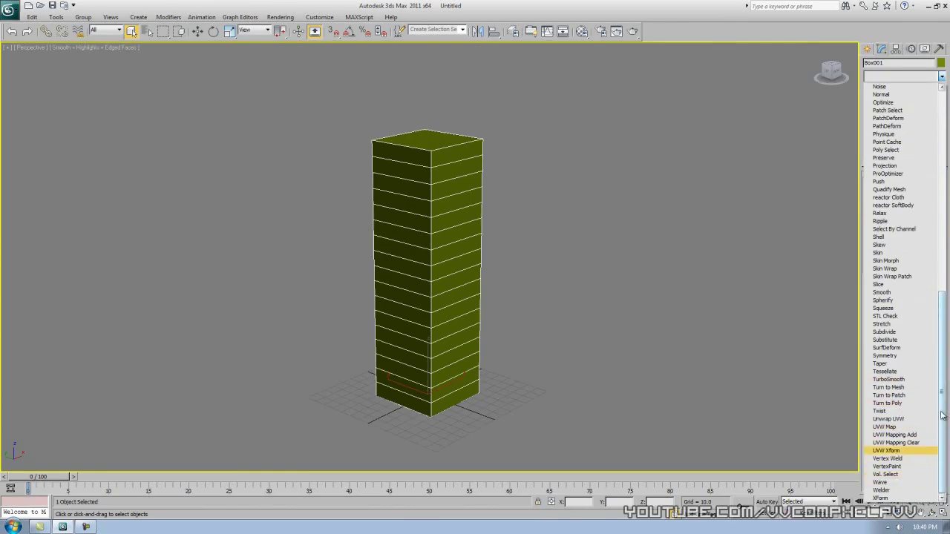
{"action": "left_click_drag", "start_coordinate": [943, 415], "coordinate": [944, 278]}
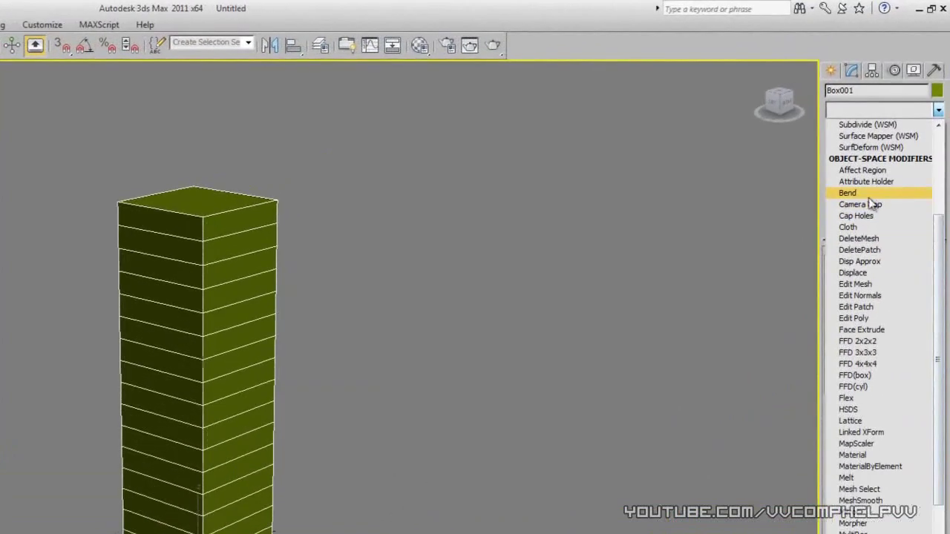
{"action": "left_click", "coordinate": [879, 118]}
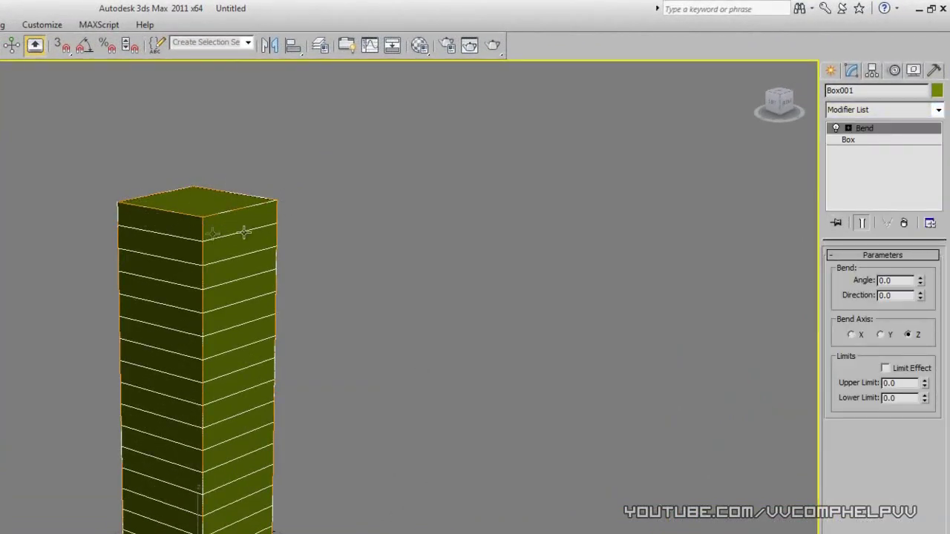
- Raise the Bend Angle spinner to test bending the box
{"action": "left_click_drag", "start_coordinate": [916, 281], "coordinate": [937, 217]}
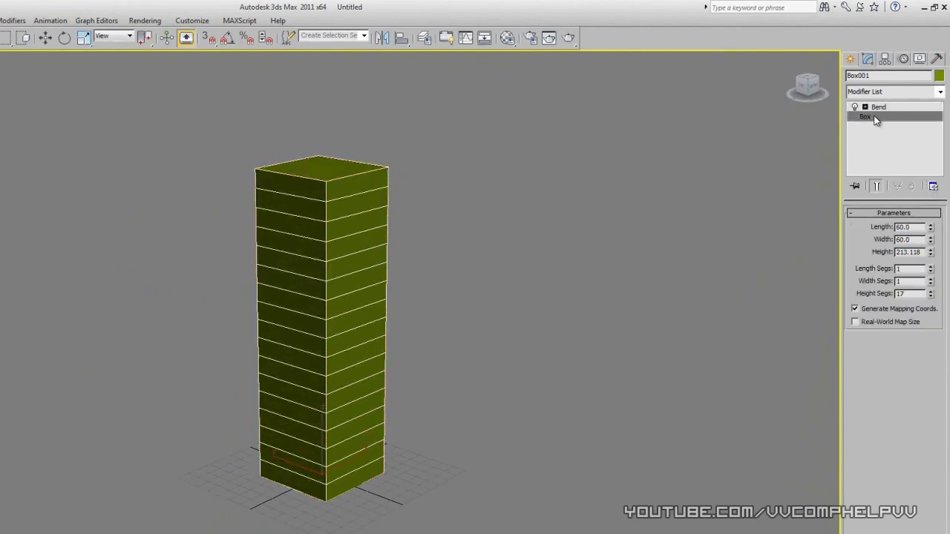
- Drop Height Segs to 2 and bend the box to a -117.5 angle, orbiting to view it
{"action": "left_click_drag", "start_coordinate": [930, 296], "coordinate": [932, 366]}
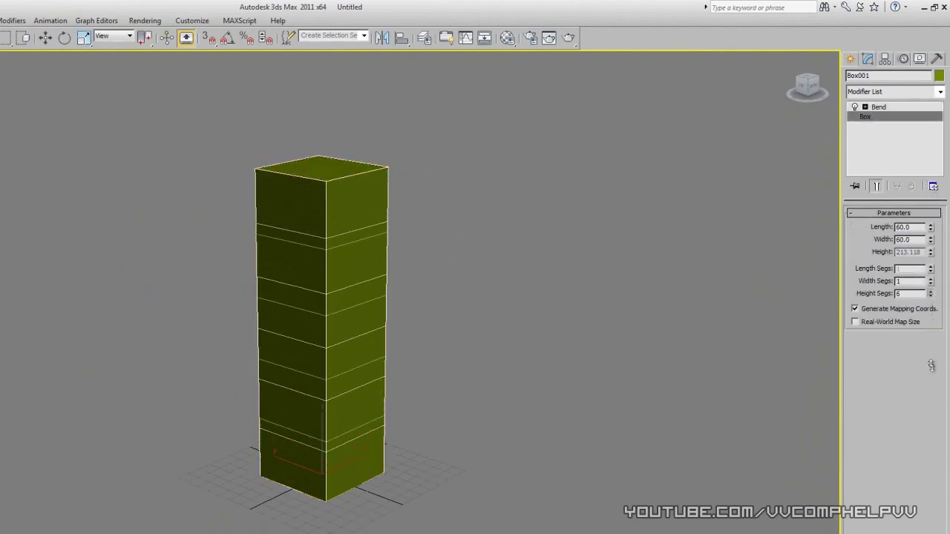
{"action": "left_click", "coordinate": [879, 108]}
{"action": "left_click_drag", "start_coordinate": [925, 233], "coordinate": [929, 80]}
{"action": "middle_click_drag", "start_coordinate": [646, 244], "coordinate": [581, 221], "text": "alt"}
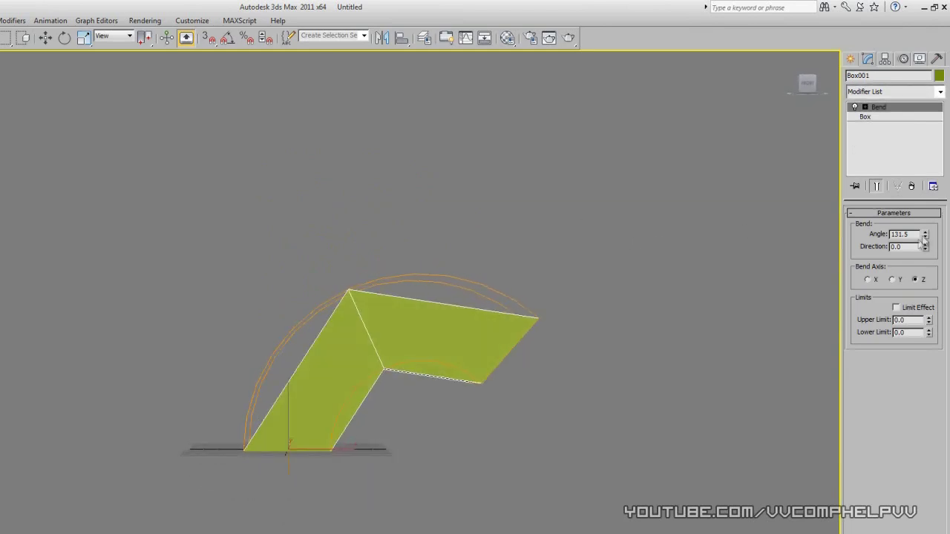
{"action": "left_click_drag", "start_coordinate": [925, 242], "coordinate": [922, 519]}
{"action": "middle_click_drag", "start_coordinate": [423, 517], "coordinate": [404, 517], "text": "alt"}
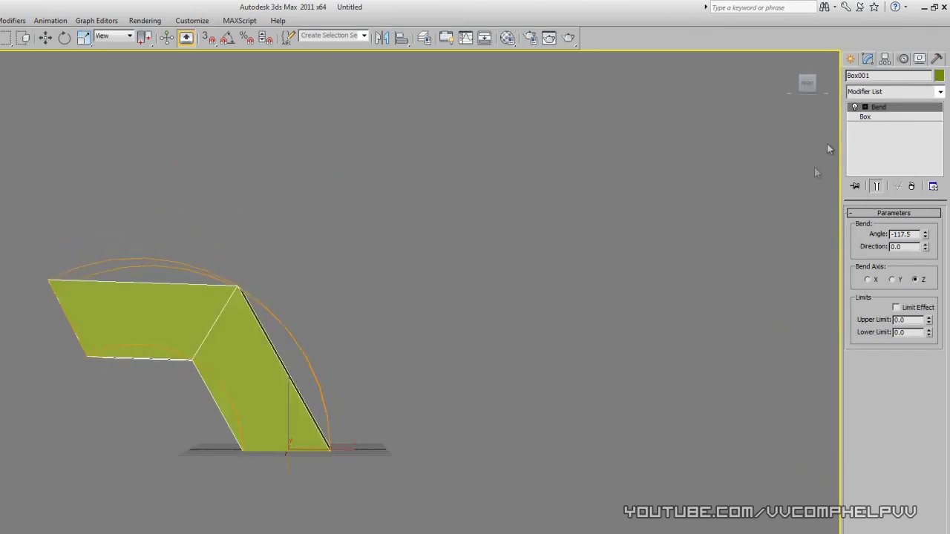
{"action": "middle_click_drag", "start_coordinate": [528, 274], "coordinate": [517, 293], "text": "alt"}
{"action": "middle_click_drag", "start_coordinate": [455, 298], "coordinate": [510, 273], "text": "alt"}
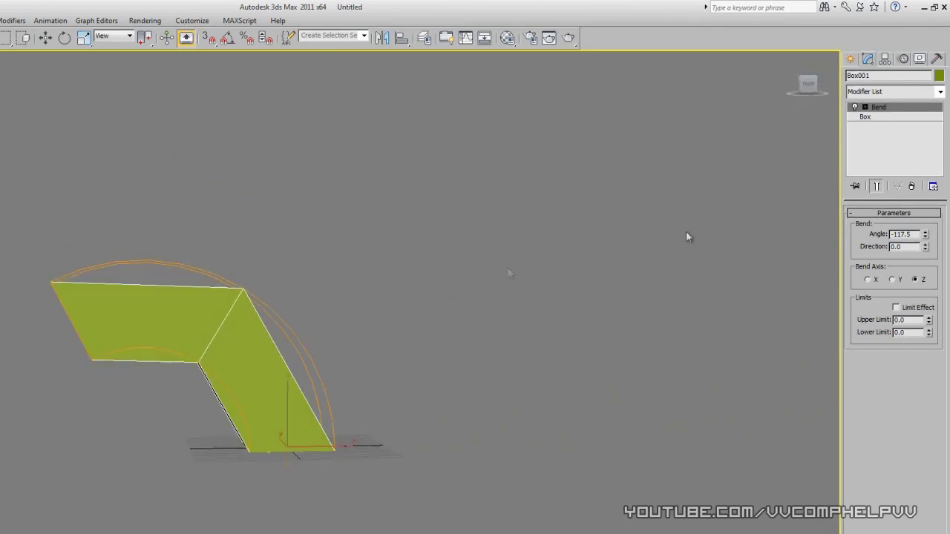
{"action": "left_click", "coordinate": [874, 116]}
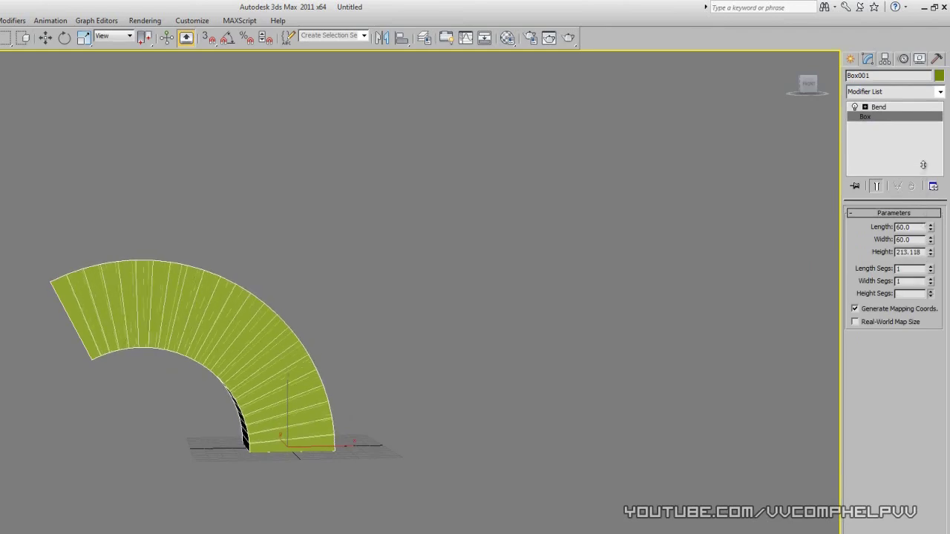
- Adjust the box's Height Segs to 19 and orbit to inspect the smoother arc
{"action": "left_click_drag", "start_coordinate": [923, 165], "coordinate": [932, 228]}
{"action": "left_click_drag", "start_coordinate": [932, 285], "coordinate": [932, 269]}
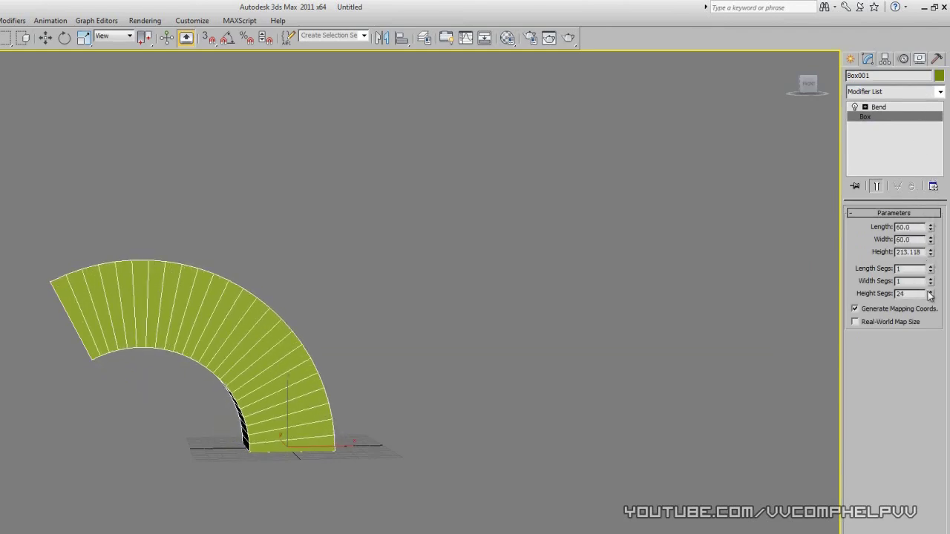
{"action": "left_click_drag", "start_coordinate": [927, 181], "coordinate": [939, 395]}
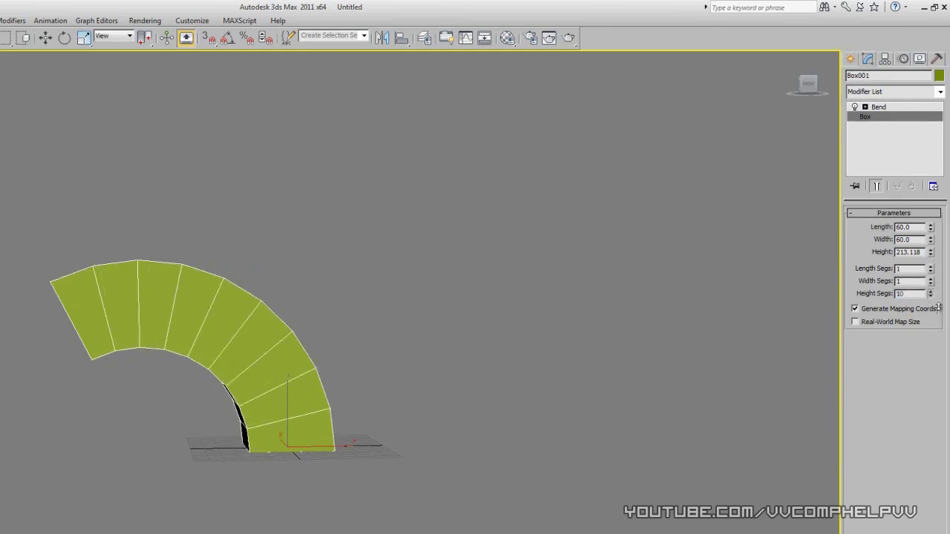
{"action": "middle_click_drag", "start_coordinate": [441, 383], "coordinate": [449, 346], "text": "alt"}
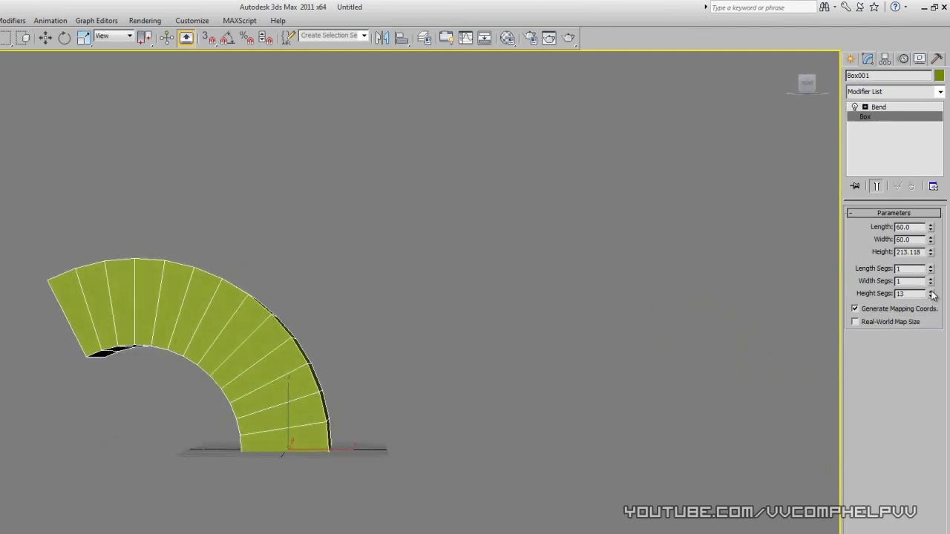
{"action": "left_click_drag", "start_coordinate": [933, 295], "coordinate": [933, 288]}
{"action": "middle_click_drag", "start_coordinate": [645, 317], "coordinate": [683, 330]}
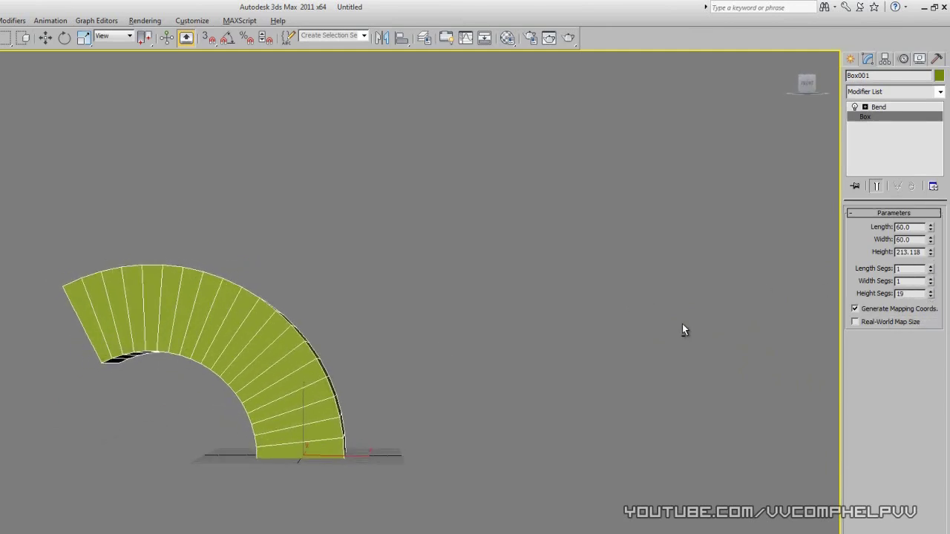
{"action": "middle_click_drag", "start_coordinate": [579, 377], "coordinate": [621, 380], "text": "alt"}
{"action": "left_click", "coordinate": [884, 107]}
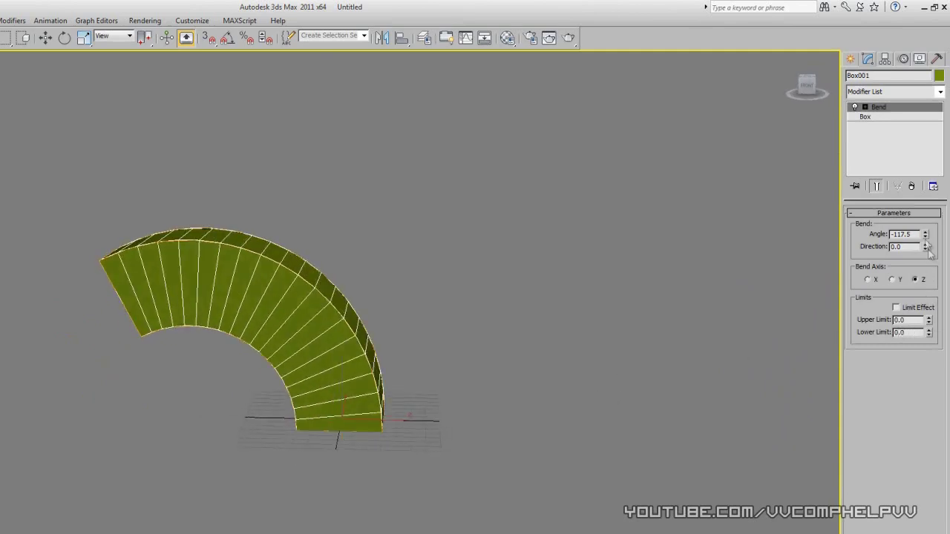
- Set the Bend Angle to 84, sweep the Direction, then reset Direction to 0
{"action": "left_click_drag", "start_coordinate": [925, 235], "coordinate": [925, 170]}
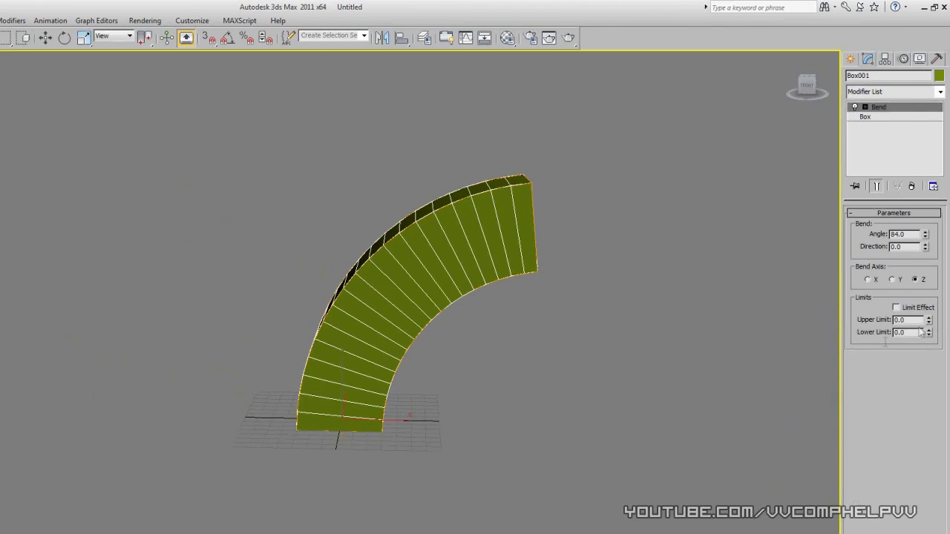
{"action": "mouse_move", "coordinate": [925, 251]}
{"action": "left_mouse_down"}
{"action": "mouse_move", "coordinate": [925, 178]}
{"action": "mouse_move", "coordinate": [931, 315]}
{"action": "mouse_move", "coordinate": [931, 159]}
{"action": "mouse_move", "coordinate": [927, 254]}
{"action": "left_mouse_up"}
{"action": "right_click", "coordinate": [926, 251]}
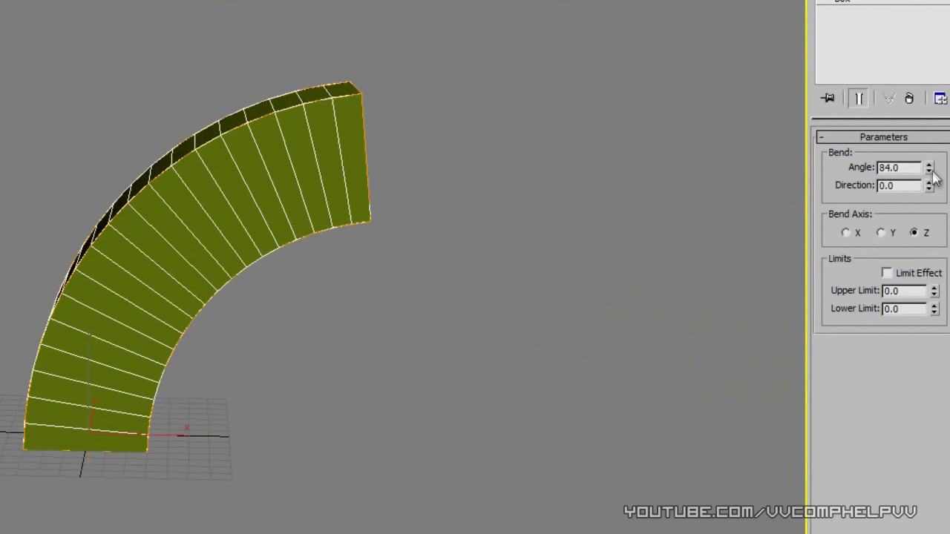
- Reset the Bend Angle to 0, test an angle of 50, reset it again, and orbit the column
{"action": "right_click", "coordinate": [933, 173]}
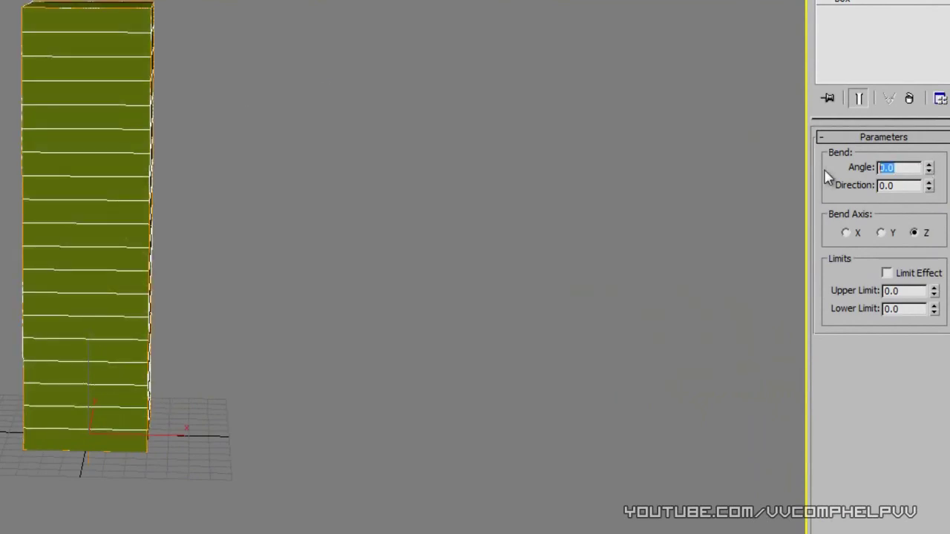
{"action": "type", "text": "50"}
{"action": "key", "text": "Return"}
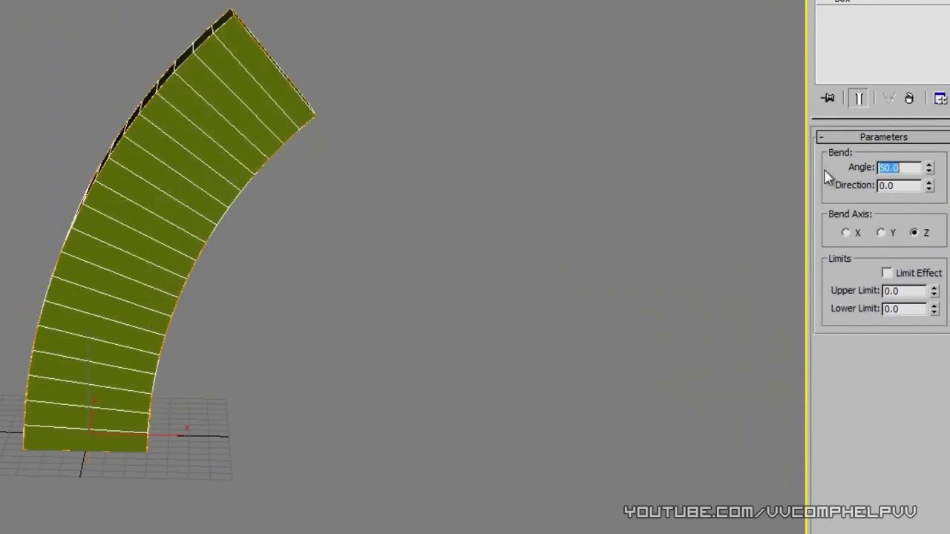
{"action": "right_click", "coordinate": [928, 172]}
{"action": "middle_click_drag", "start_coordinate": [631, 263], "coordinate": [528, 286], "text": "alt"}
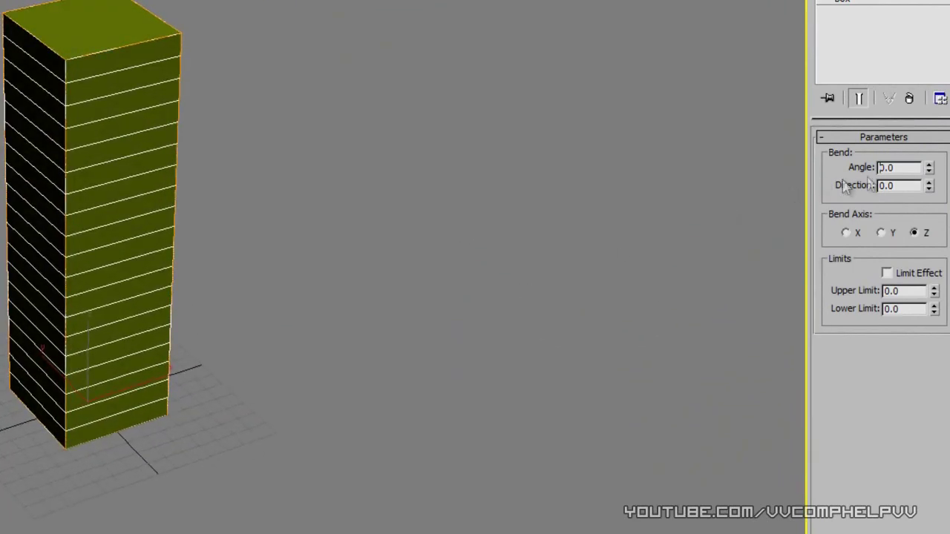
{"action": "left_click_drag", "start_coordinate": [932, 171], "coordinate": [932, 252]}
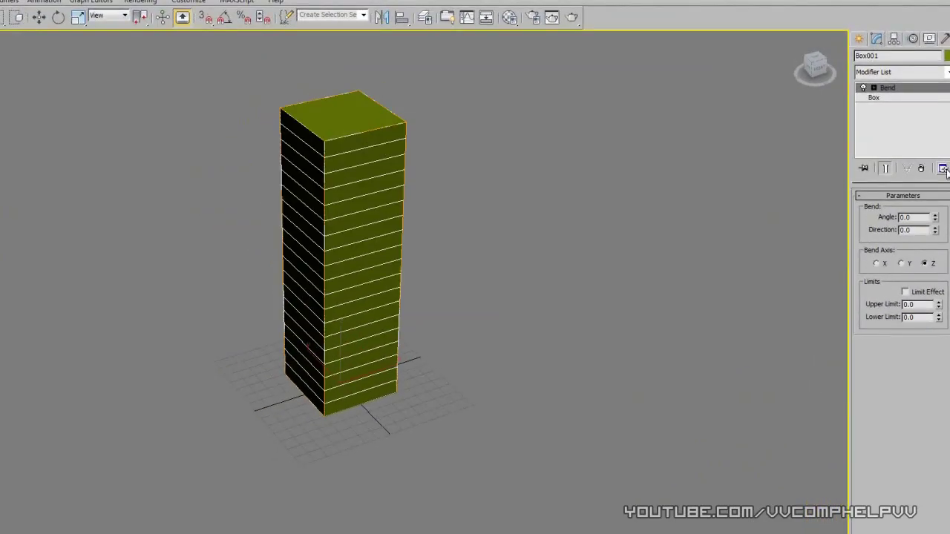
{"action": "mouse_move", "coordinate": [627, 393]}
{"action": "middle_mouse_down", "text": "alt"}
{"action": "mouse_move", "coordinate": [606, 409]}
{"action": "mouse_move", "coordinate": [455, 405]}
{"action": "mouse_move", "coordinate": [629, 446]}
{"action": "mouse_move", "coordinate": [602, 390]}
{"action": "mouse_move", "coordinate": [598, 411]}
{"action": "mouse_move", "coordinate": [639, 400]}
{"action": "middle_mouse_up", "text": "alt"}
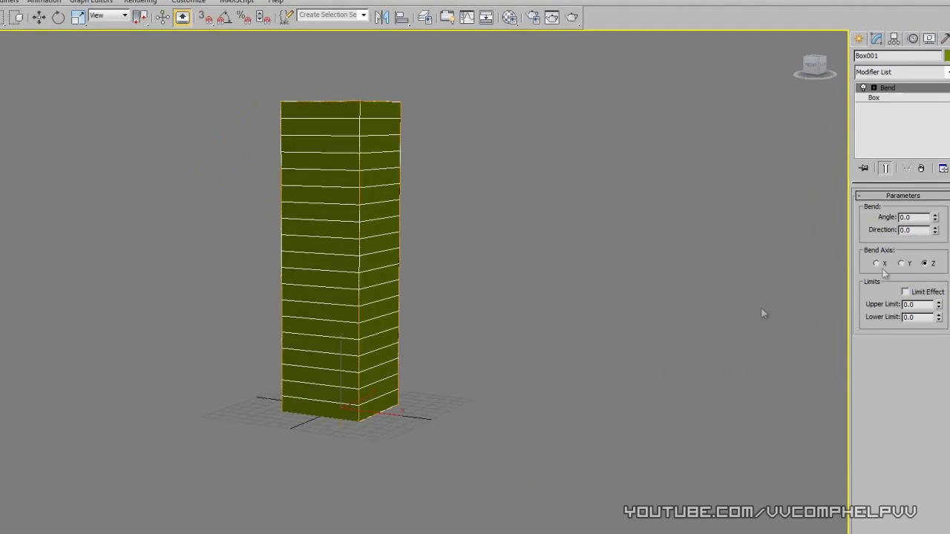
- Switch the Bend Axis to X and set the Angle to 85.5, orbiting to check the wedge
{"action": "mouse_move", "coordinate": [938, 220]}
{"action": "left_mouse_down"}
{"action": "mouse_move", "coordinate": [935, 199]}
{"action": "mouse_move", "coordinate": [933, 213]}
{"action": "left_mouse_up"}
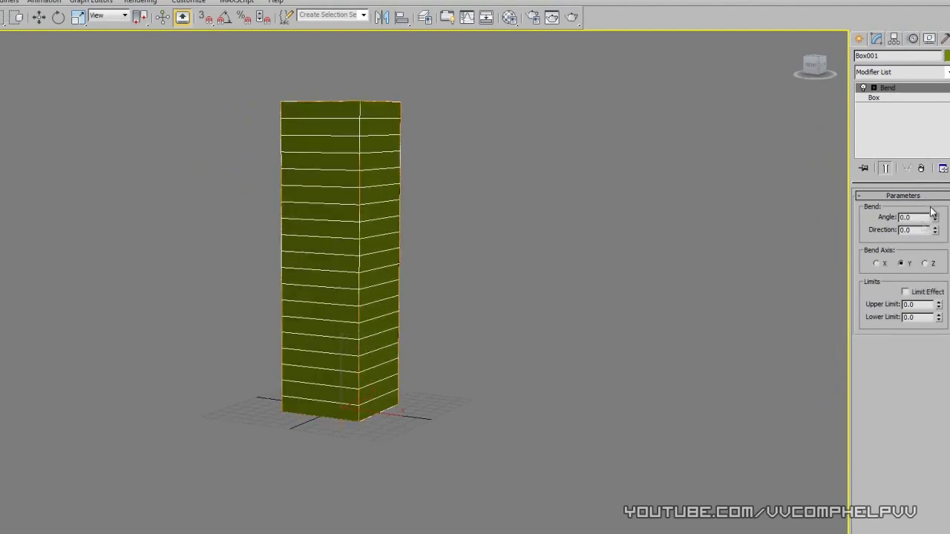
{"action": "left_click", "coordinate": [880, 265]}
{"action": "middle_click_drag", "start_coordinate": [678, 259], "coordinate": [761, 292], "text": "alt"}
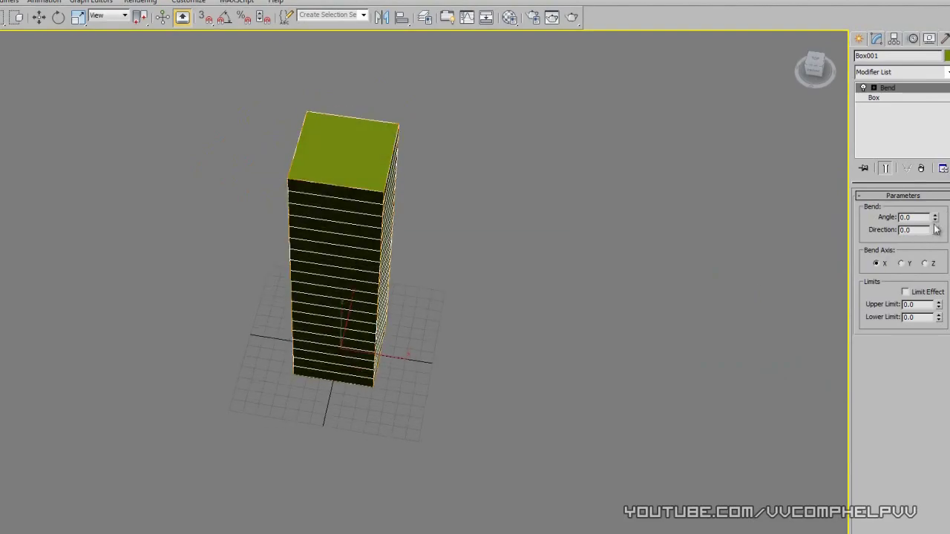
{"action": "left_click_drag", "start_coordinate": [935, 220], "coordinate": [935, 189]}
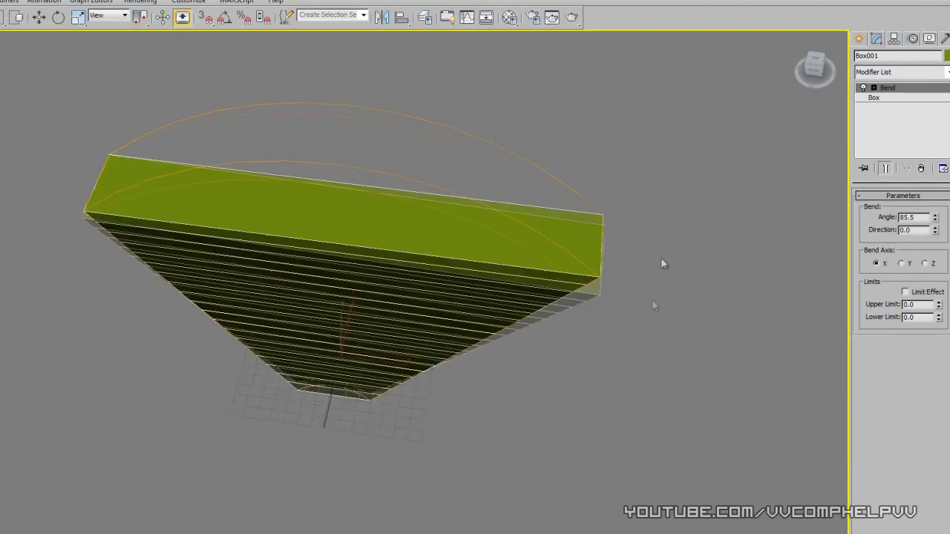
{"action": "mouse_move", "coordinate": [662, 259]}
{"action": "middle_mouse_down", "text": "alt"}
{"action": "mouse_move", "coordinate": [674, 208]}
{"action": "mouse_move", "coordinate": [732, 259]}
{"action": "mouse_move", "coordinate": [791, 256]}
{"action": "mouse_move", "coordinate": [670, 269]}
{"action": "middle_mouse_up", "text": "alt"}
{"action": "middle_click_drag", "start_coordinate": [674, 318], "coordinate": [697, 252], "text": "alt"}
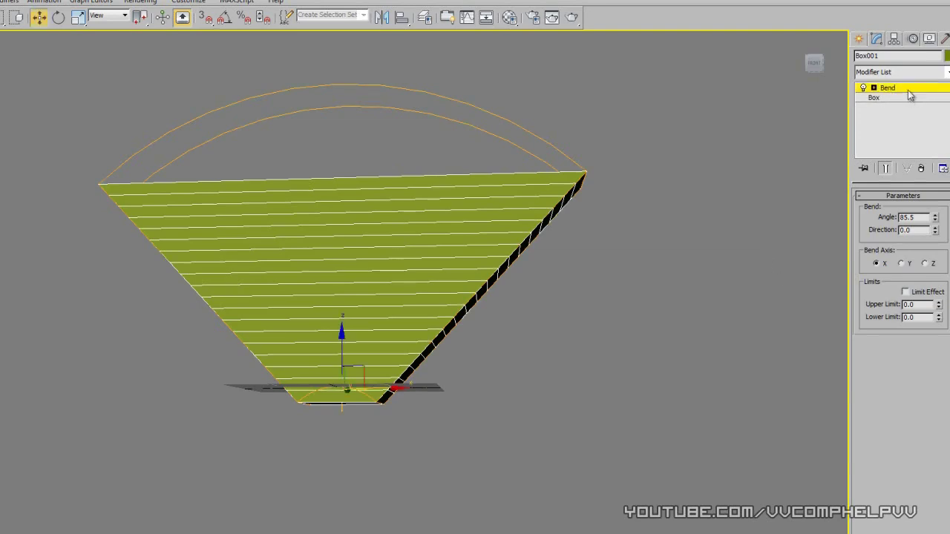
{"action": "left_click", "coordinate": [898, 97]}
- Delete the Bend modifier from Box001's stack, leaving a straight 19-segment pillar
{"action": "left_click", "coordinate": [904, 88]}
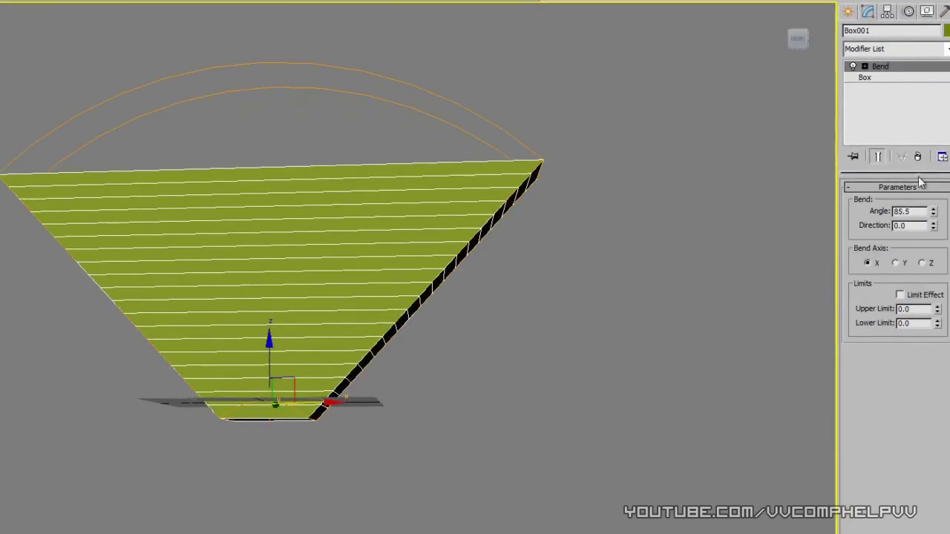
{"action": "left_click", "coordinate": [920, 157]}
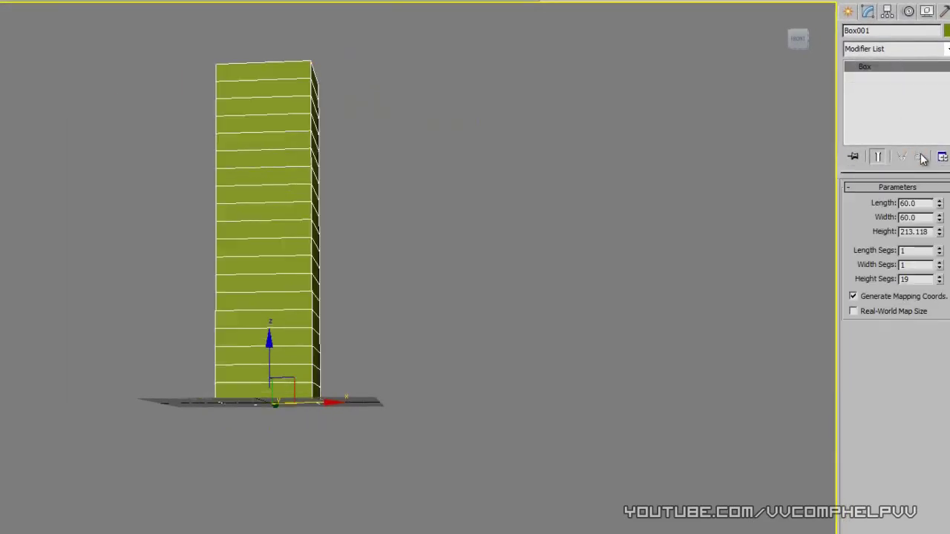
{"action": "middle_click_drag", "start_coordinate": [573, 310], "coordinate": [616, 326], "text": "alt"}
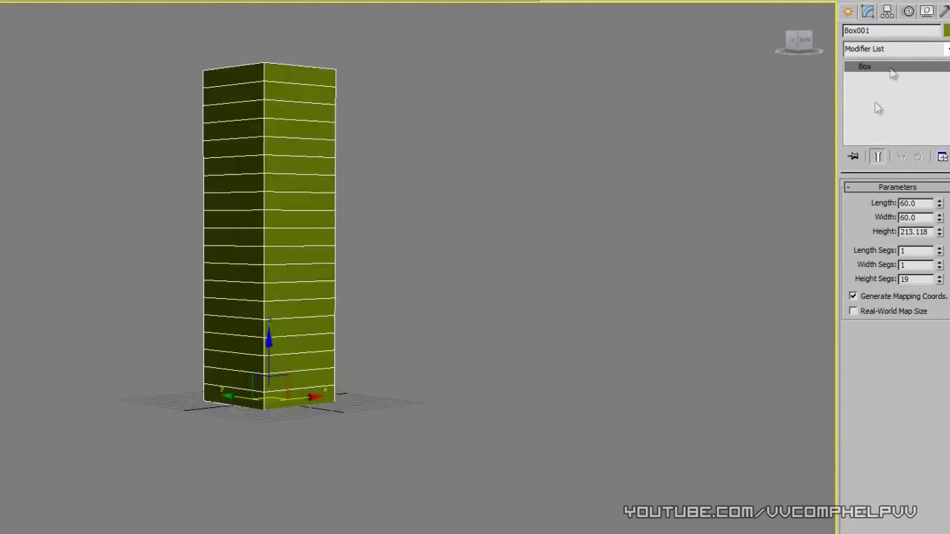
{"action": "middle_click_drag", "start_coordinate": [555, 256], "coordinate": [551, 256]}
{"action": "middle_click_drag", "start_coordinate": [414, 263], "coordinate": [523, 301], "text": "alt"}
- Add a Melt modifier to Box001 from the Modifier List
{"action": "left_click", "coordinate": [930, 54]}
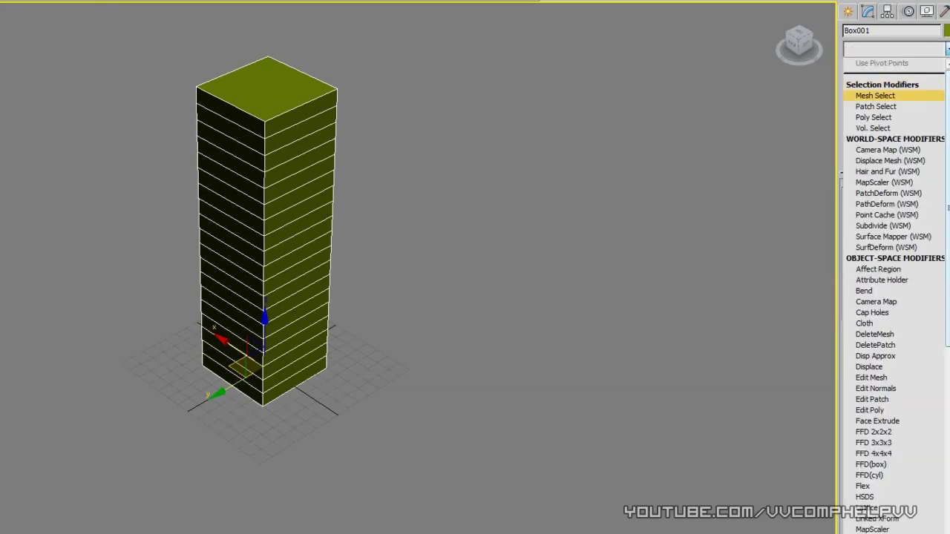
{"action": "scroll", "coordinate": [895, 297], "scroll_direction": "down", "scroll_amount": 1}
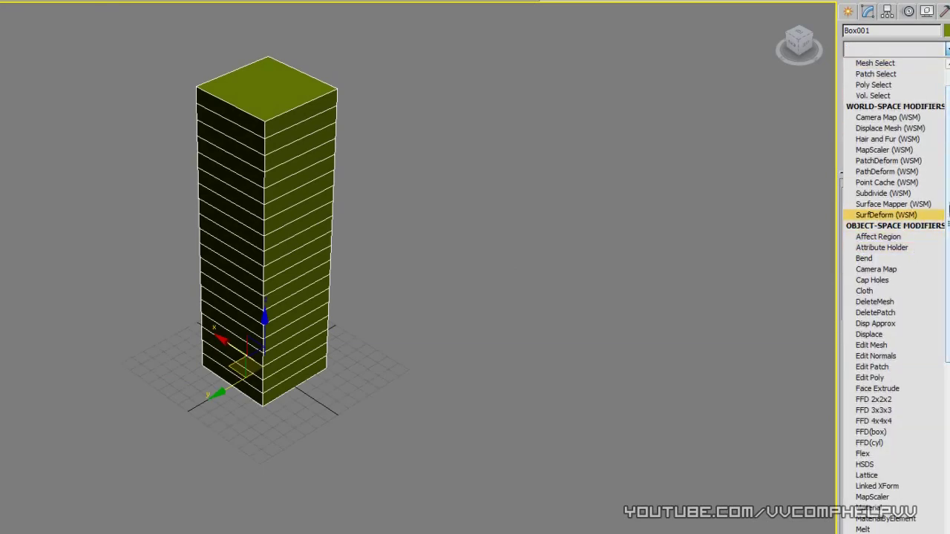
{"action": "scroll", "coordinate": [895, 297], "scroll_direction": "down", "scroll_amount": 2}
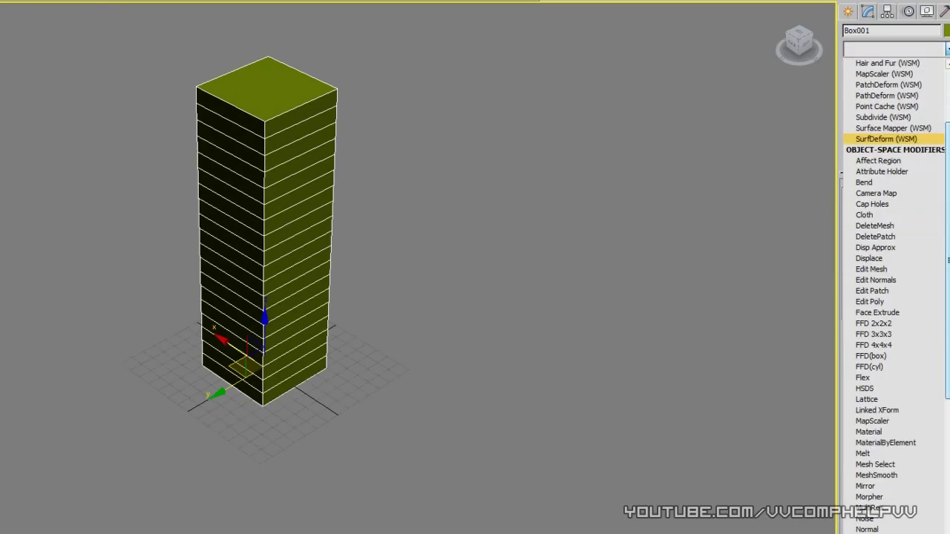
{"action": "left_click", "coordinate": [876, 452]}
- Test the melt by raising Amount to about 426, then return it to 0
{"action": "left_click_drag", "start_coordinate": [933, 210], "coordinate": [932, 127]}
{"action": "middle_click_drag", "start_coordinate": [609, 277], "coordinate": [623, 208], "text": "alt"}
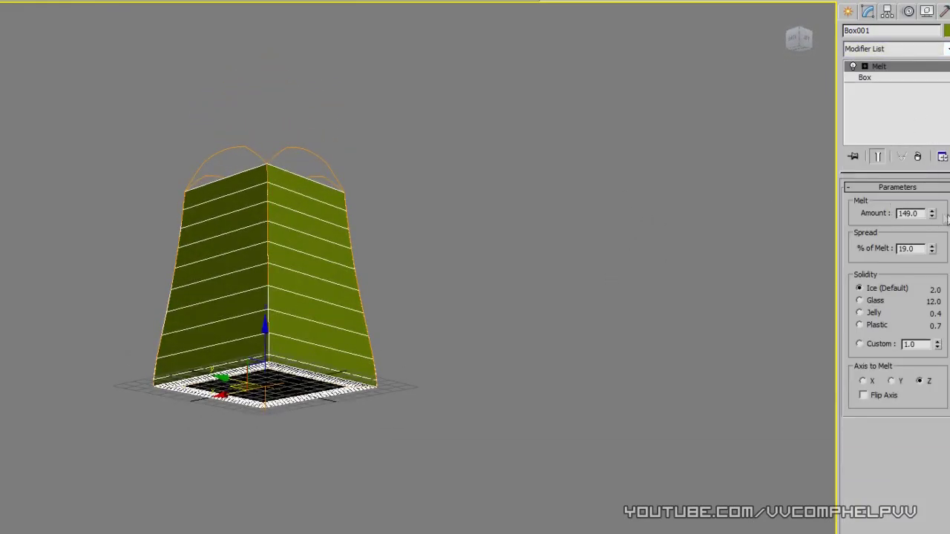
{"action": "left_click_drag", "start_coordinate": [933, 213], "coordinate": [912, 76]}
{"action": "middle_click_drag", "start_coordinate": [795, 169], "coordinate": [586, 293], "text": "alt"}
{"action": "left_click_drag", "start_coordinate": [933, 214], "coordinate": [930, 404]}
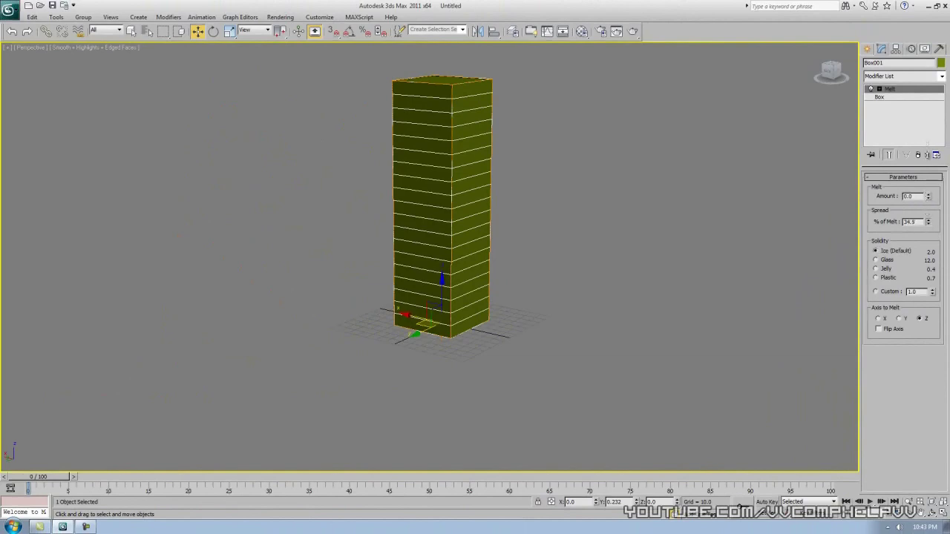
{"action": "mouse_move", "coordinate": [930, 196]}
{"action": "left_mouse_down"}
{"action": "mouse_move", "coordinate": [931, 167]}
{"action": "mouse_move", "coordinate": [927, 193]}
{"action": "left_mouse_up"}
{"action": "middle_click_drag", "start_coordinate": [748, 325], "coordinate": [617, 219], "text": "alt"}
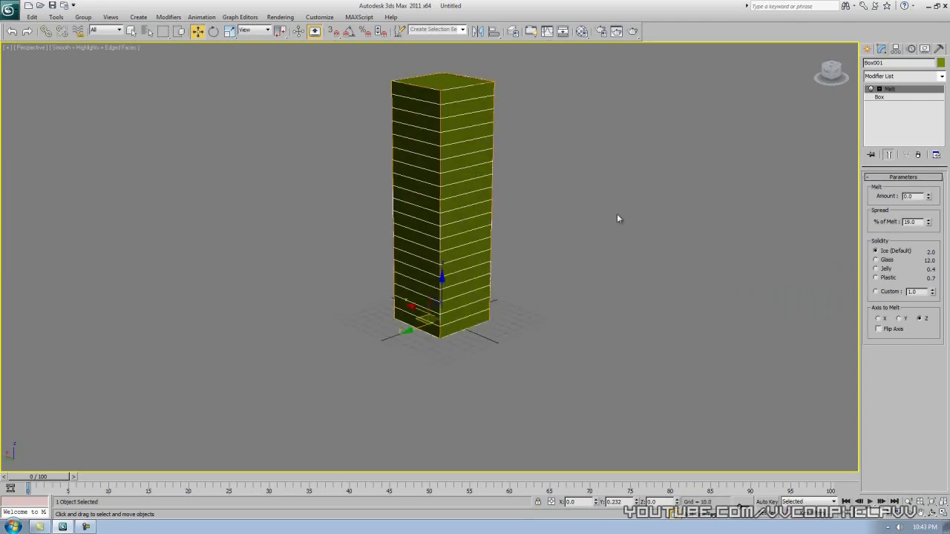
- Add a Twist modifier above Melt and raise its twist angle
{"action": "left_click", "coordinate": [942, 76]}
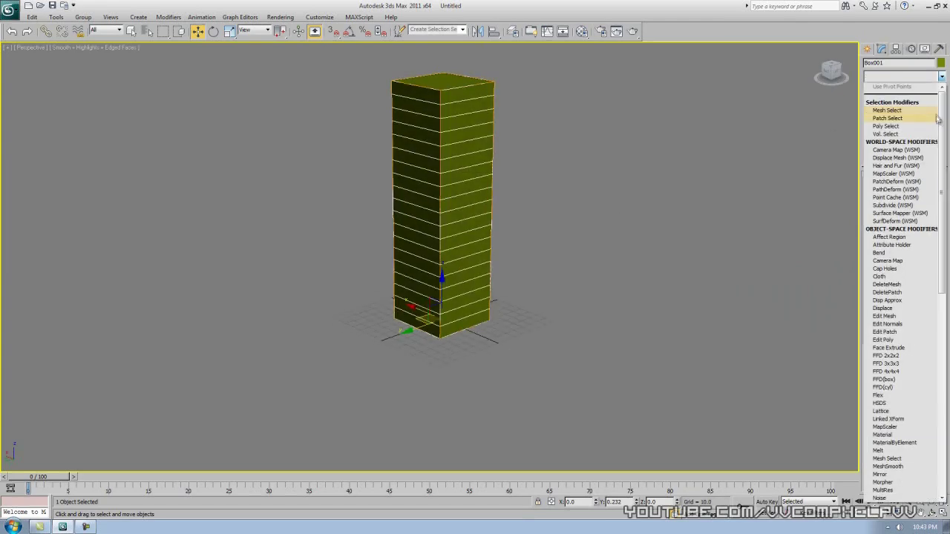
{"action": "left_click_drag", "start_coordinate": [942, 122], "coordinate": [941, 380]}
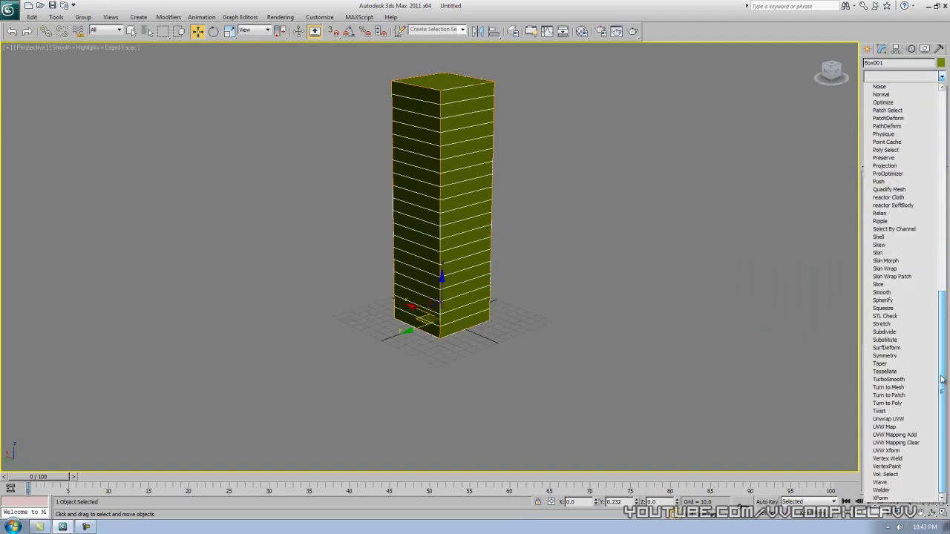
{"action": "left_click", "coordinate": [885, 411]}
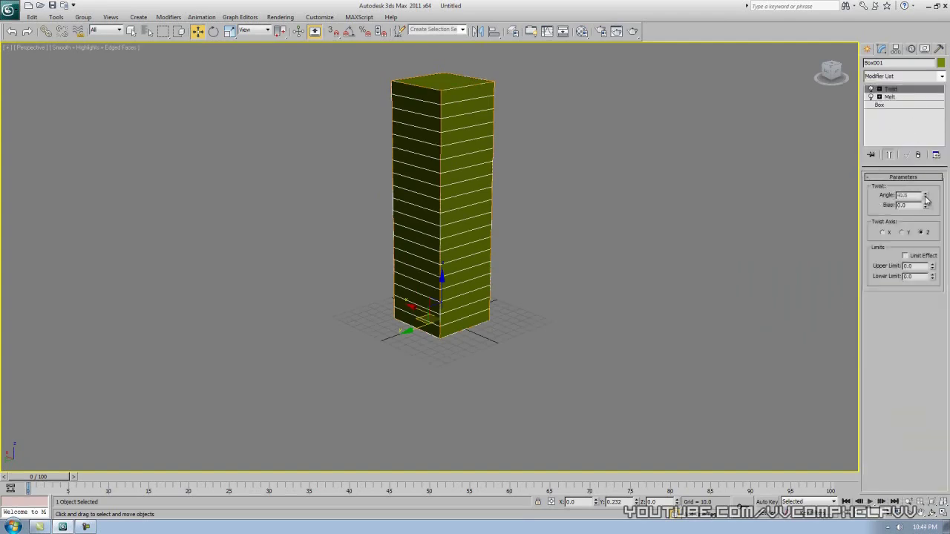
{"action": "left_click_drag", "start_coordinate": [926, 197], "coordinate": [928, 189]}
- Add a Bend modifier to the stack with its angle set to 86
{"action": "left_click", "coordinate": [890, 97]}
{"action": "left_click", "coordinate": [920, 77]}
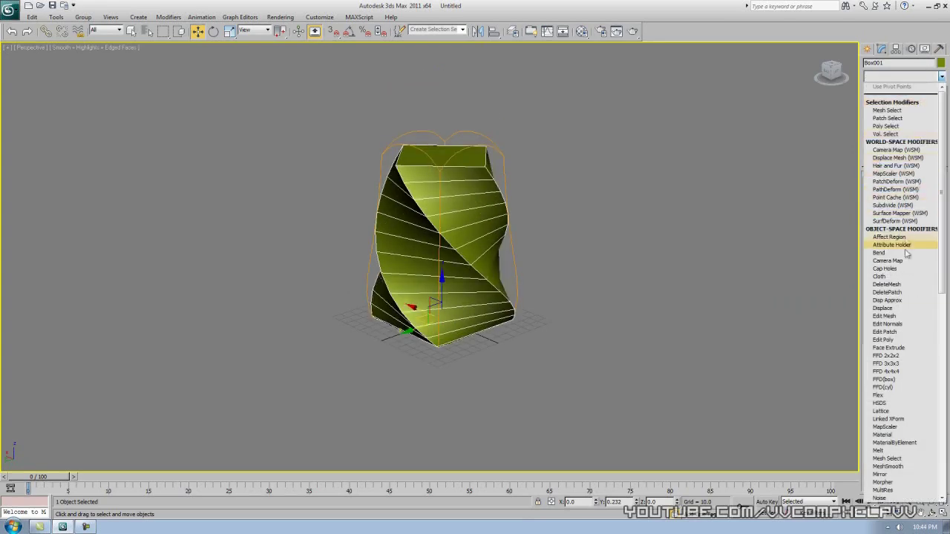
{"action": "left_click", "coordinate": [879, 253]}
{"action": "left_click_drag", "start_coordinate": [930, 196], "coordinate": [924, 116]}
{"action": "middle_click_drag", "start_coordinate": [630, 235], "coordinate": [491, 215], "text": "alt"}
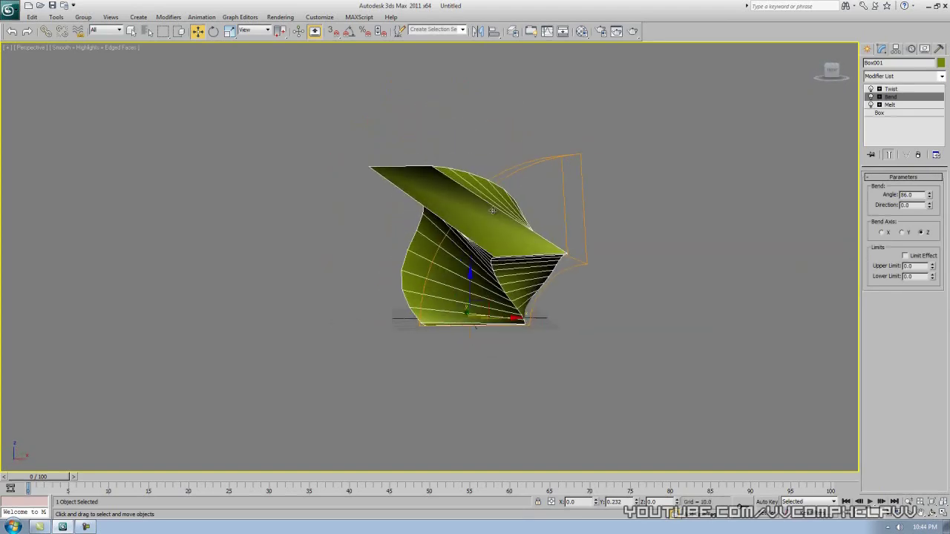